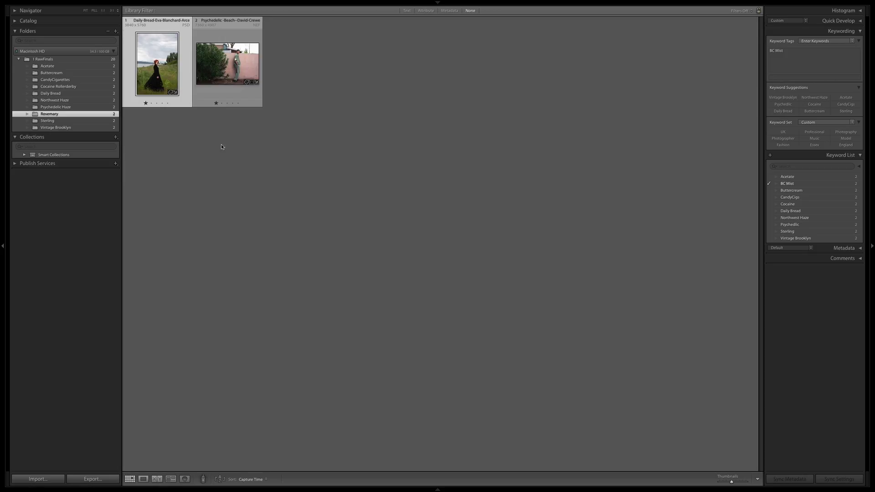
Open the woman-in-field portrait in Develop and preview its Color profile in the Profile Browser.
key(d)
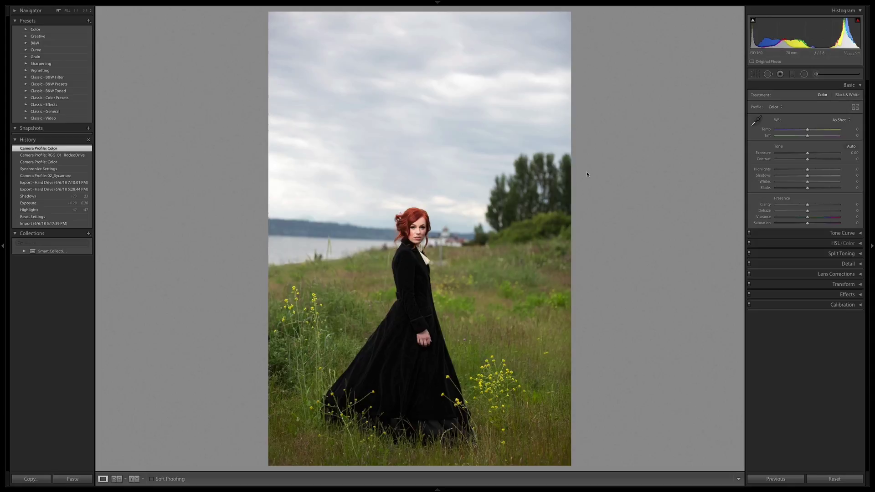
click(855, 107)
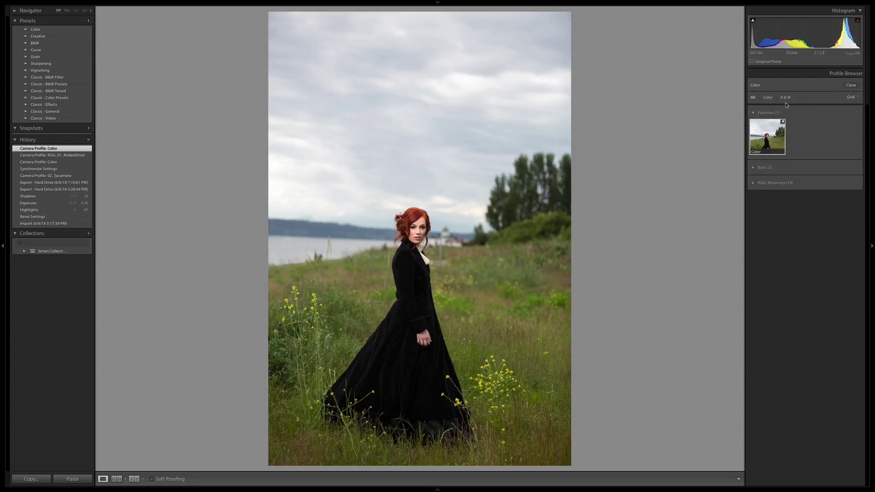
click(767, 148)
Expand the RGG_Rosemary group and apply RGG_01_Sage to the field portrait.
click(754, 183)
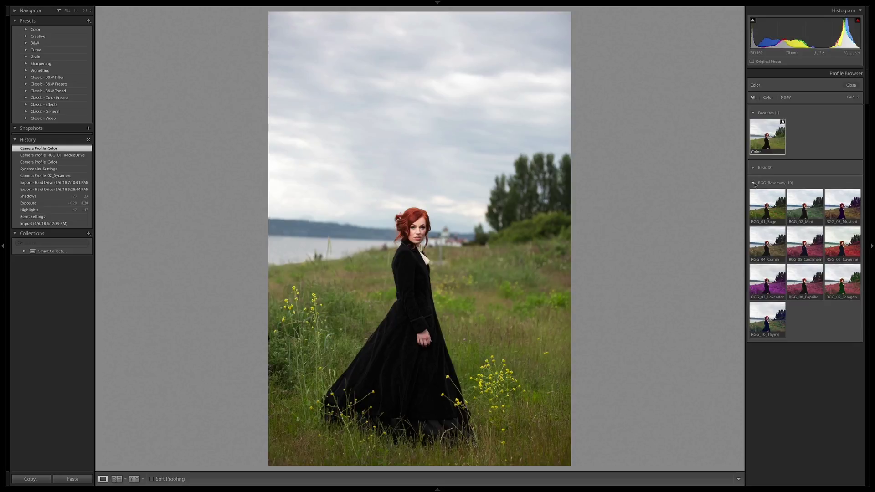
click(767, 205)
click(757, 144)
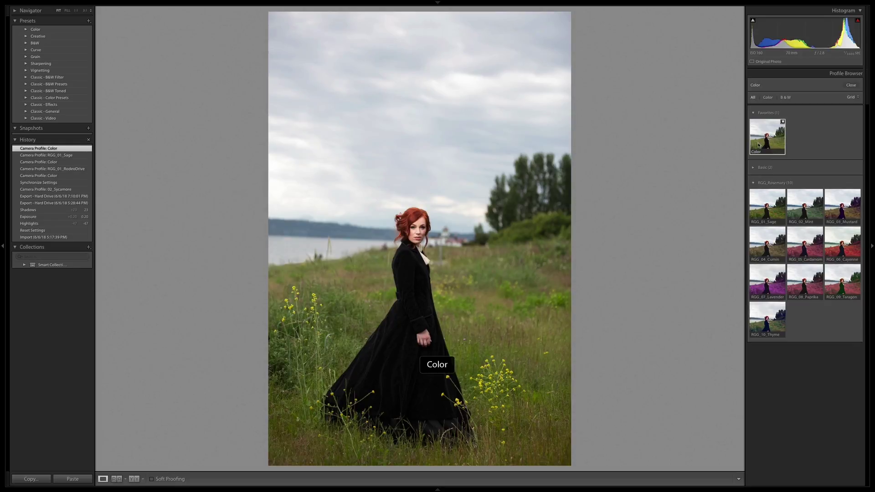
click(759, 204)
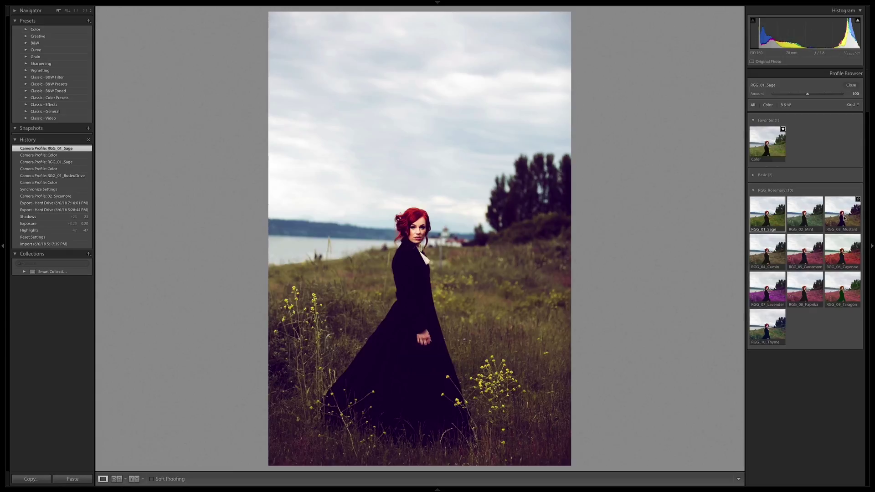
Audition Mustard, Cayenne, Lavender, Paprika, Taragon and Thyme, then return to RGG_03_Mustard.
click(844, 219)
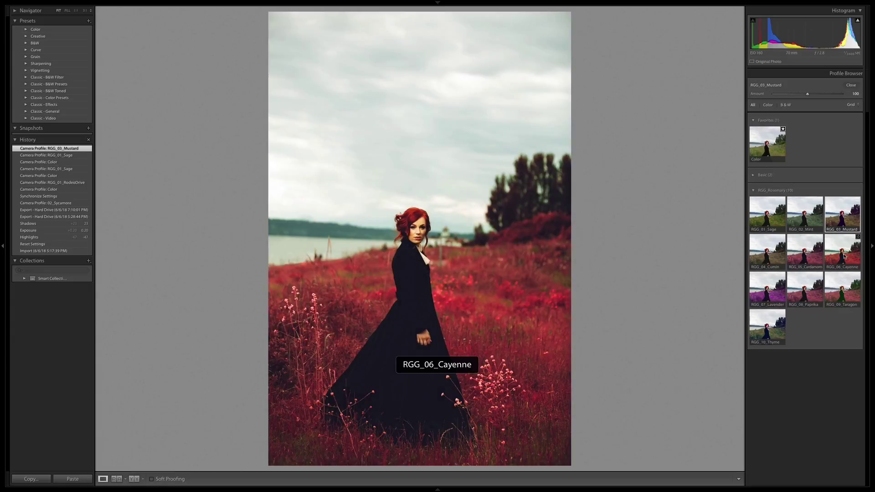
click(844, 256)
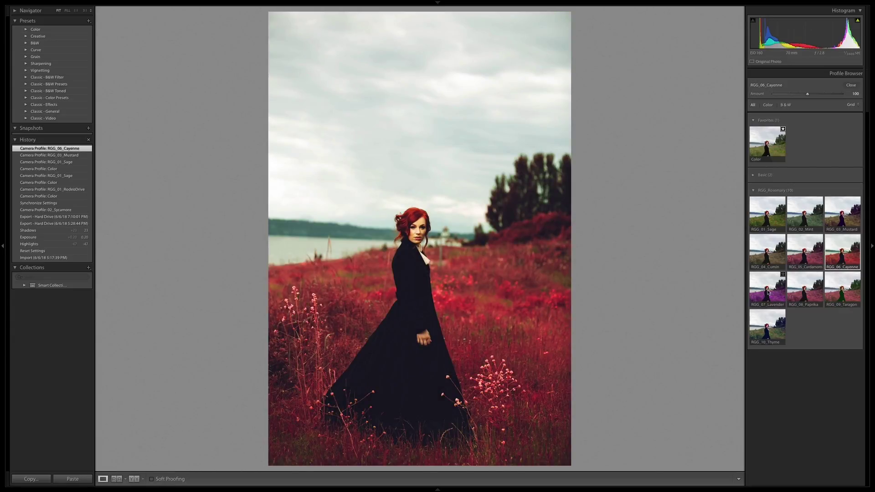
click(768, 292)
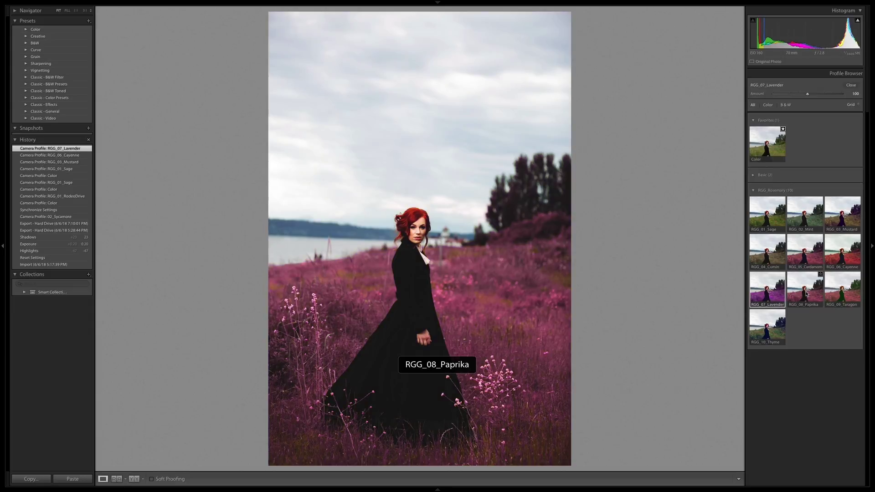
click(806, 294)
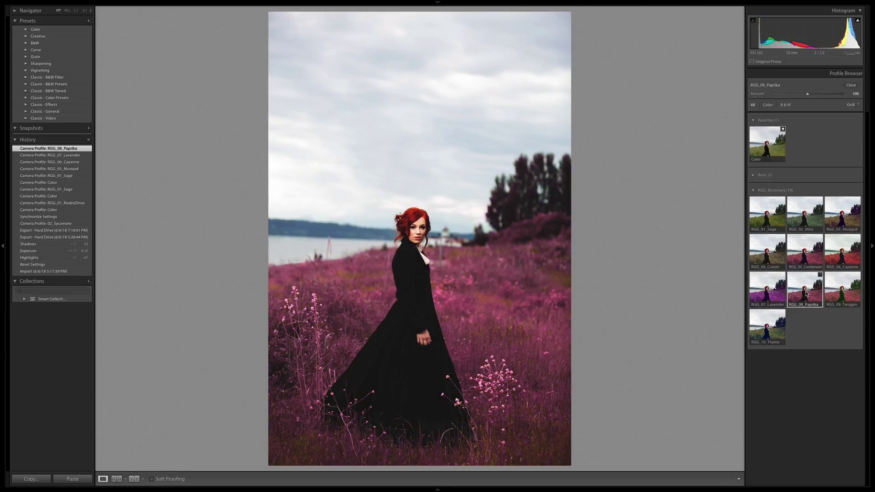
click(855, 298)
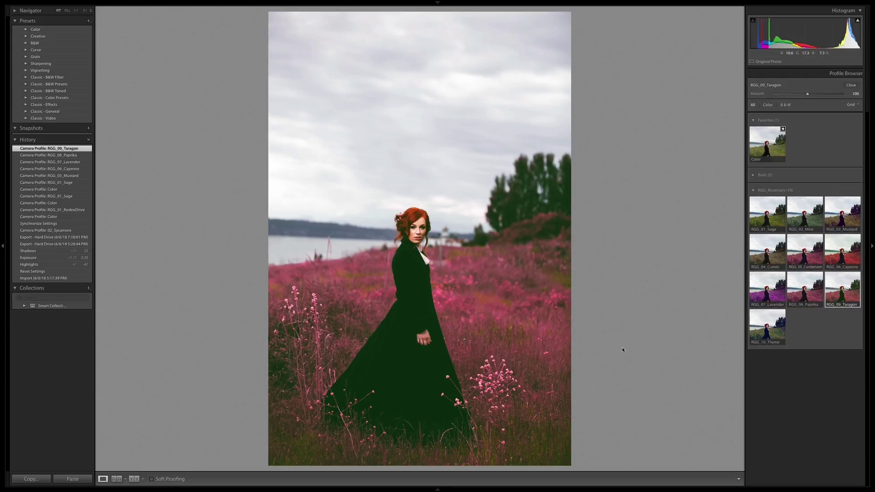
click(770, 339)
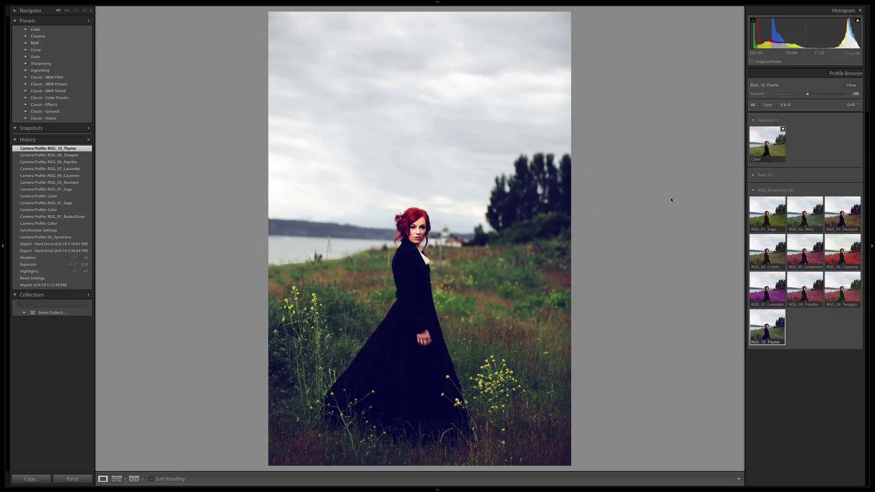
click(850, 212)
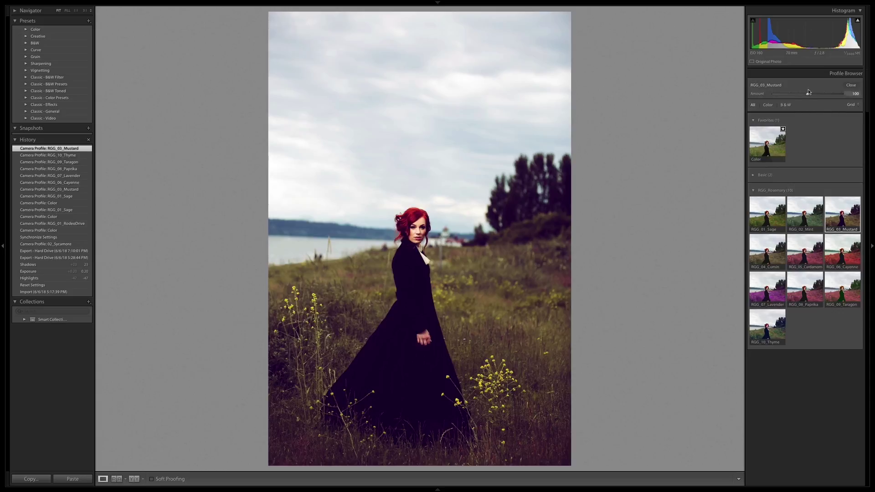
Lower the RGG_03_Mustard profile amount to 78 for a softer look.
drag(807, 95, 800, 96)
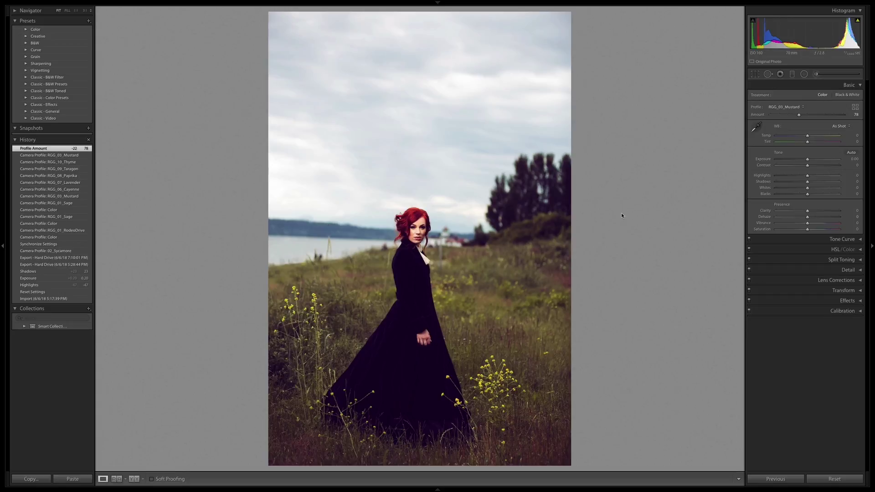
Reduce the Blue saturation to -76 in the HSL/Color panel.
click(831, 249)
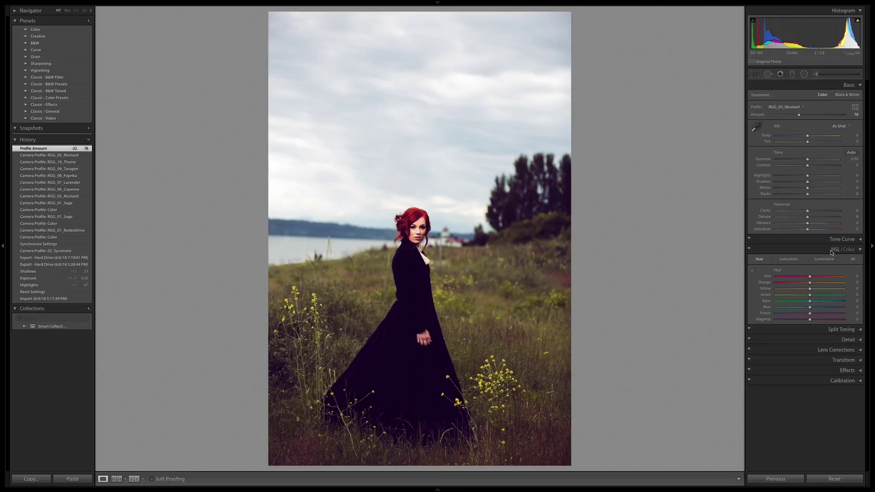
click(792, 258)
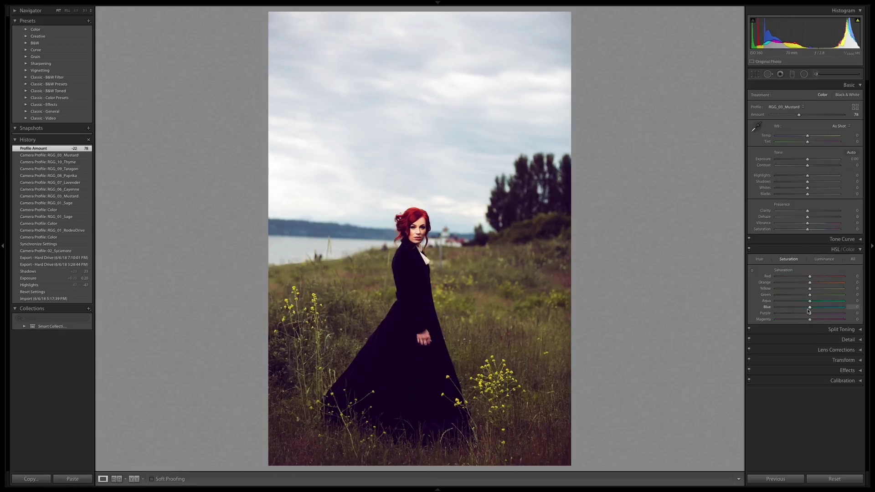
drag(809, 310, 783, 310)
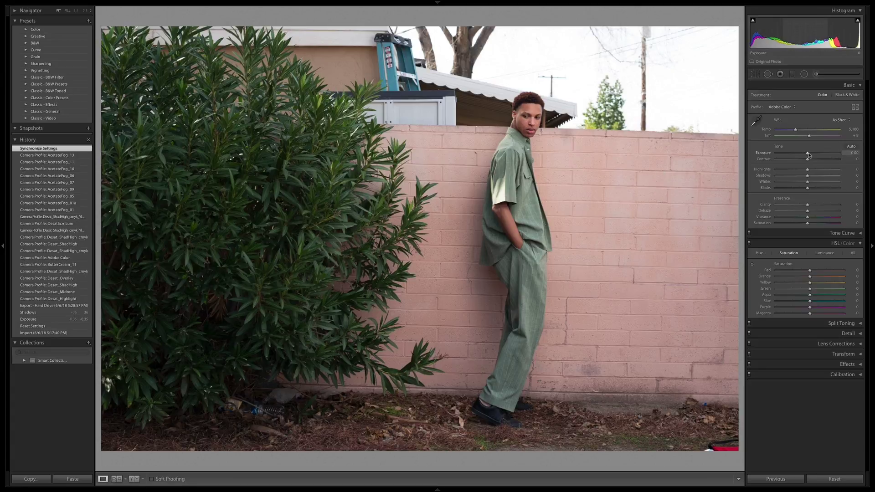
Set Exposure to -0.80, Shadows to +37 and Highlights to -13 on the pink-wall portrait.
drag(808, 155, 803, 155)
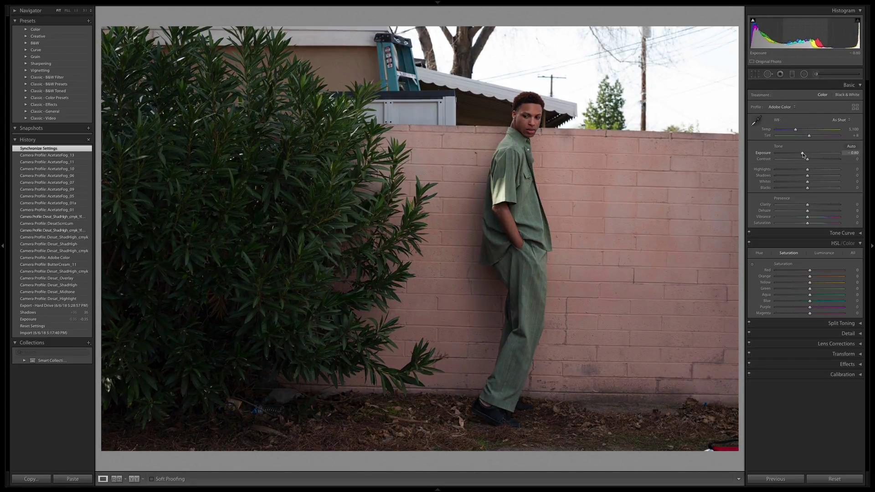
drag(803, 155, 803, 155)
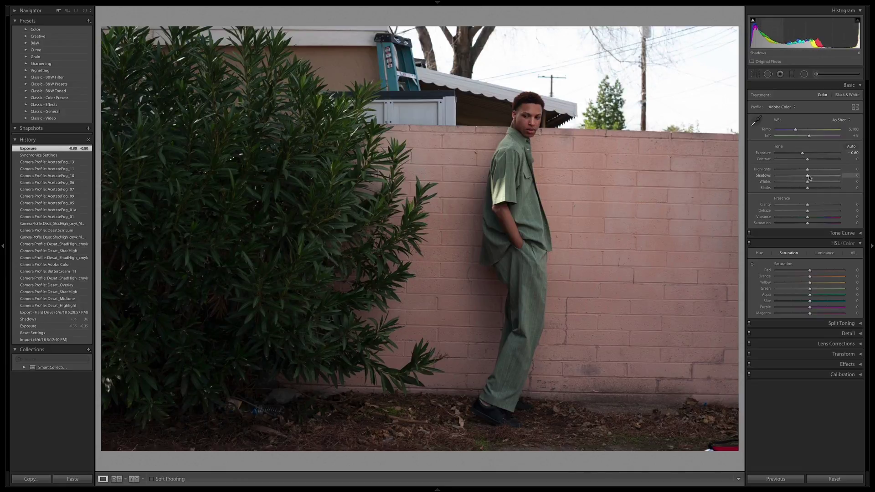
drag(807, 176, 820, 177)
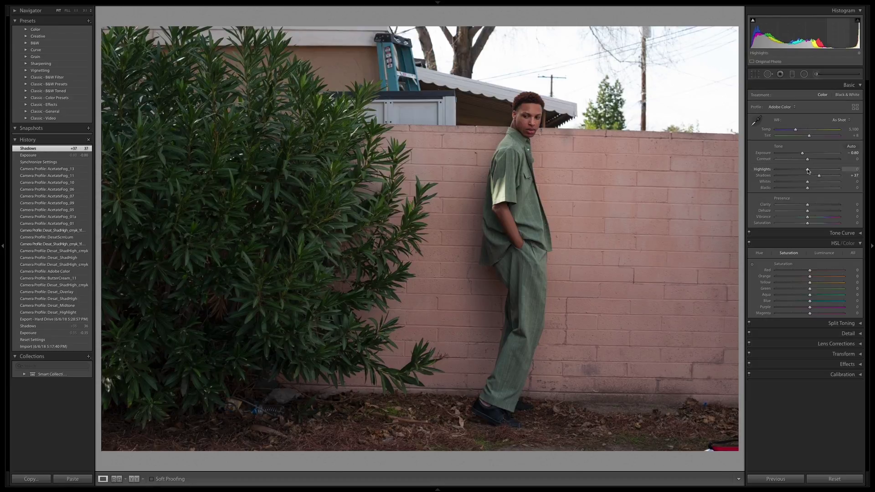
drag(807, 169, 804, 171)
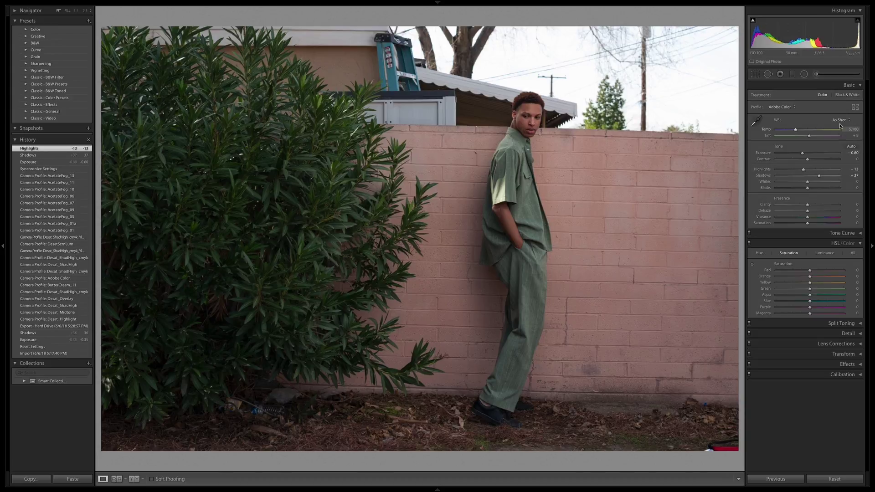
click(855, 106)
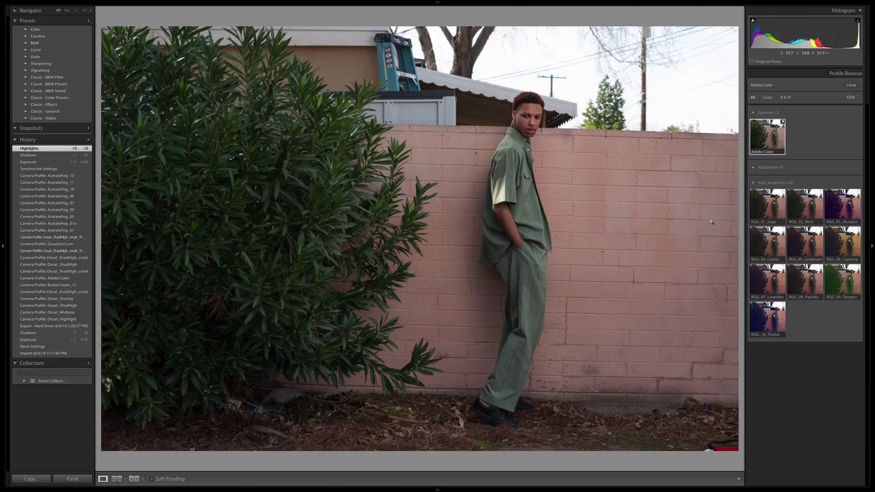
Try RGG_01_Sage, Mint, Mustard and Cumin on the pink-wall portrait, ending on RGG_05_Cardamom.
click(767, 206)
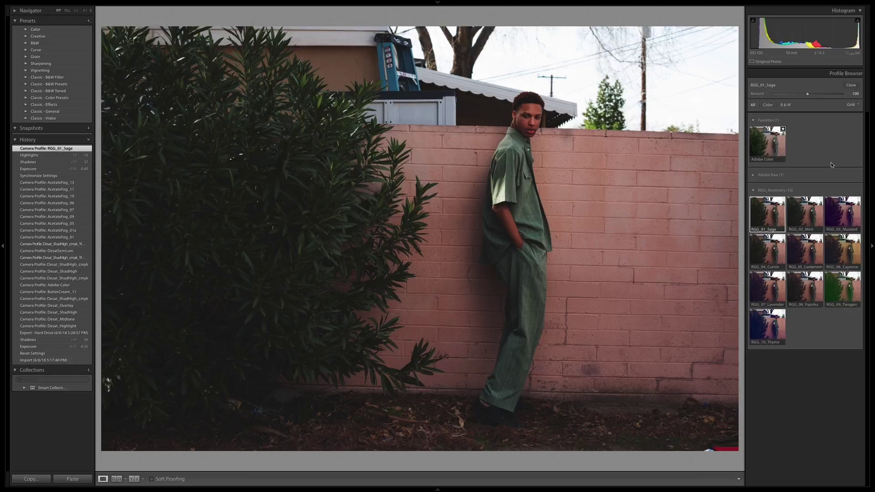
click(802, 217)
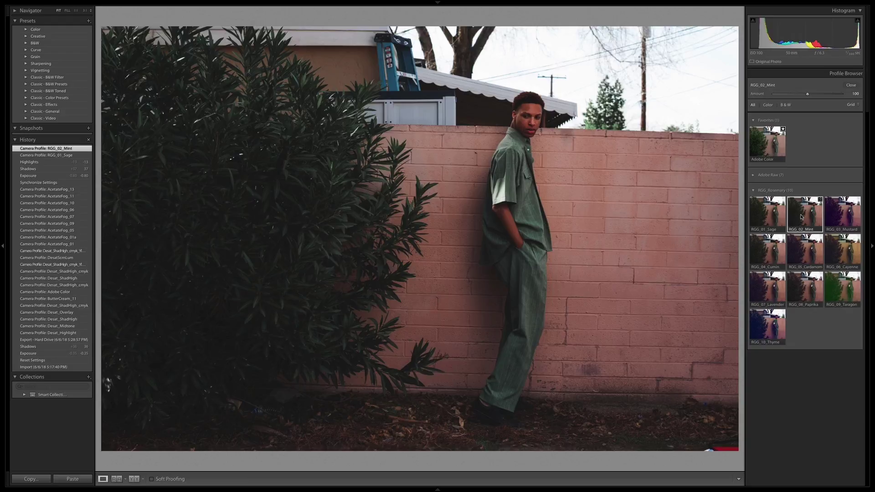
click(806, 224)
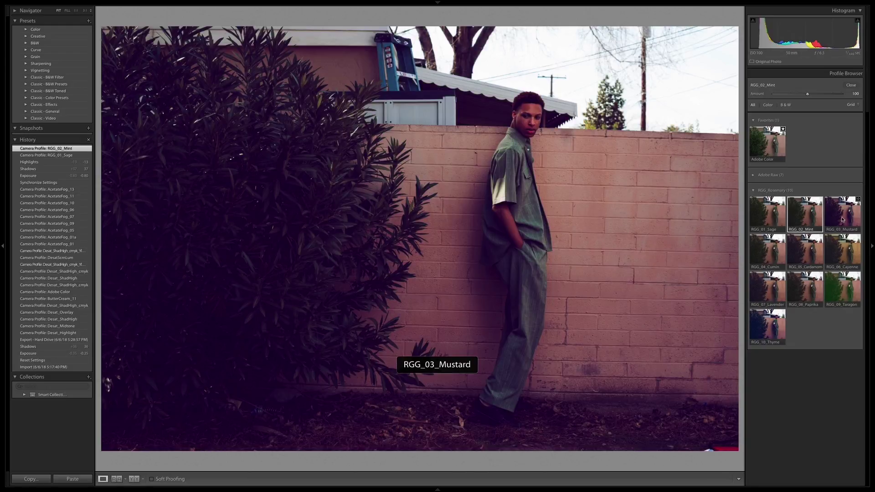
click(834, 221)
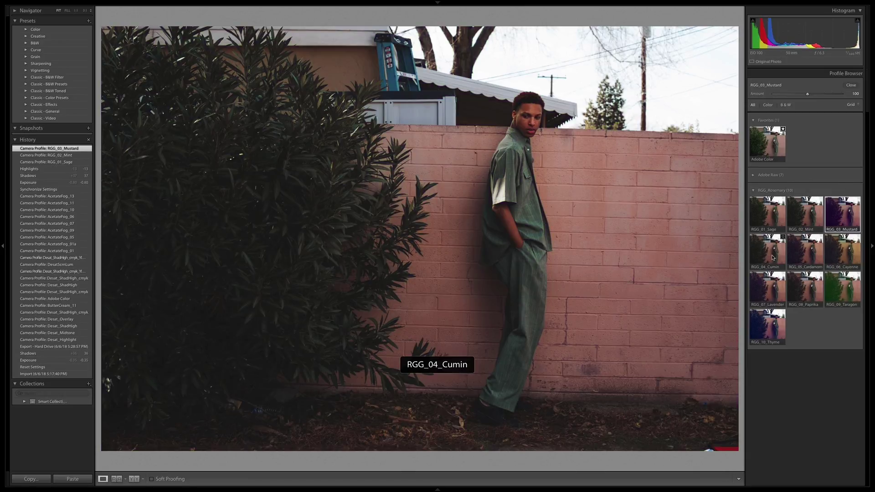
click(773, 258)
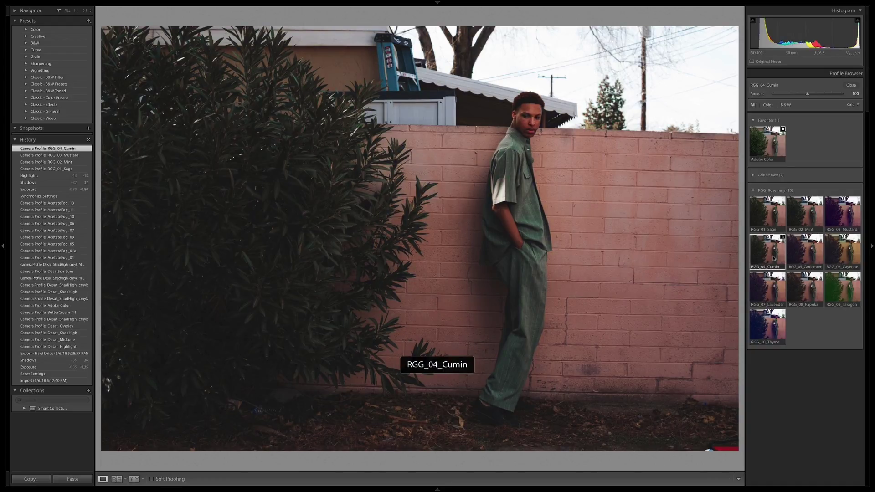
click(805, 258)
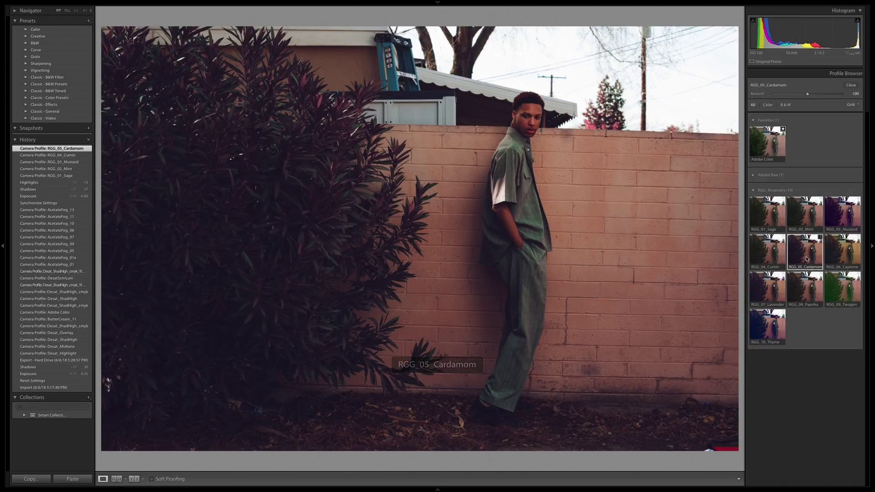
Try Cayenne, Lavender, Paprika and Taragon, finishing with RGG_10_Thyme's cool blue look.
click(844, 259)
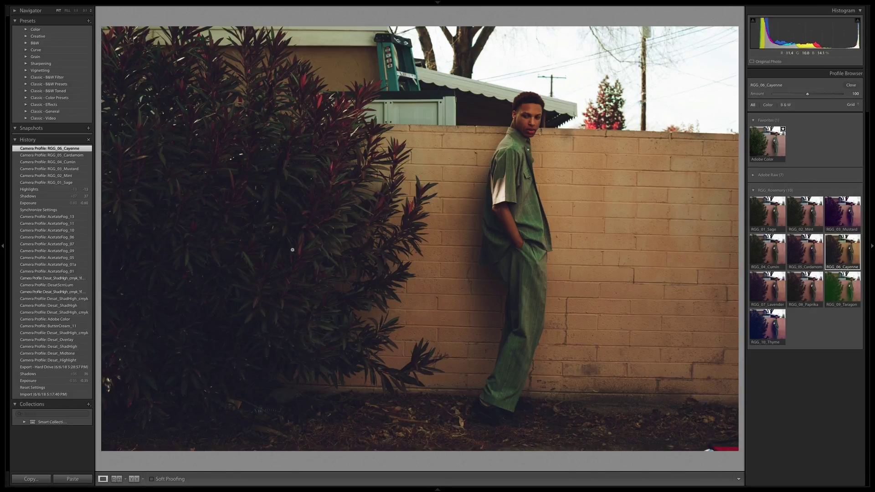
click(768, 288)
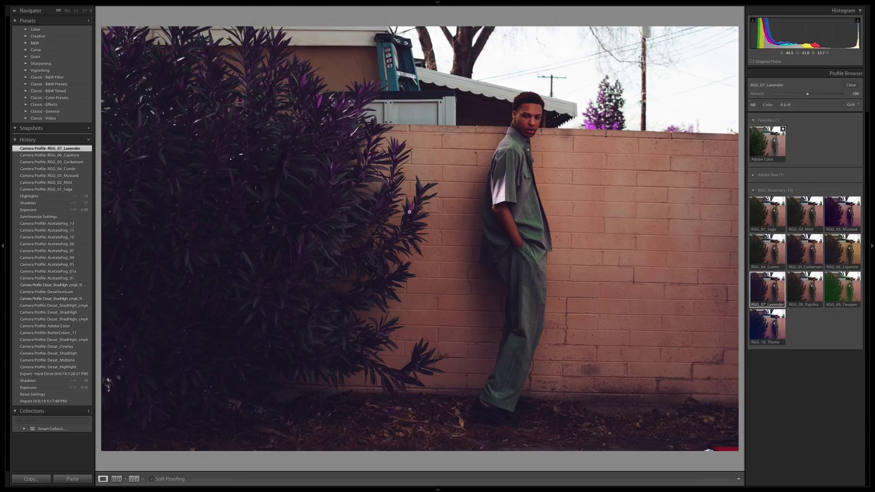
click(805, 288)
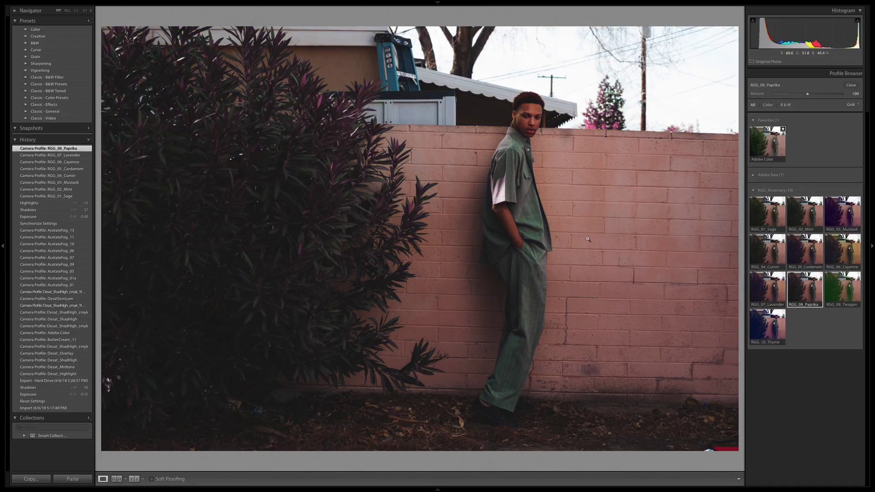
click(853, 295)
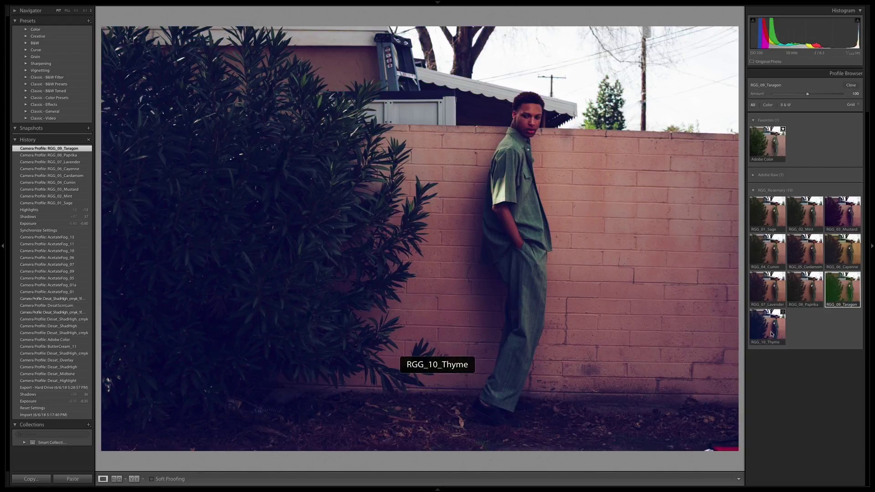
click(771, 334)
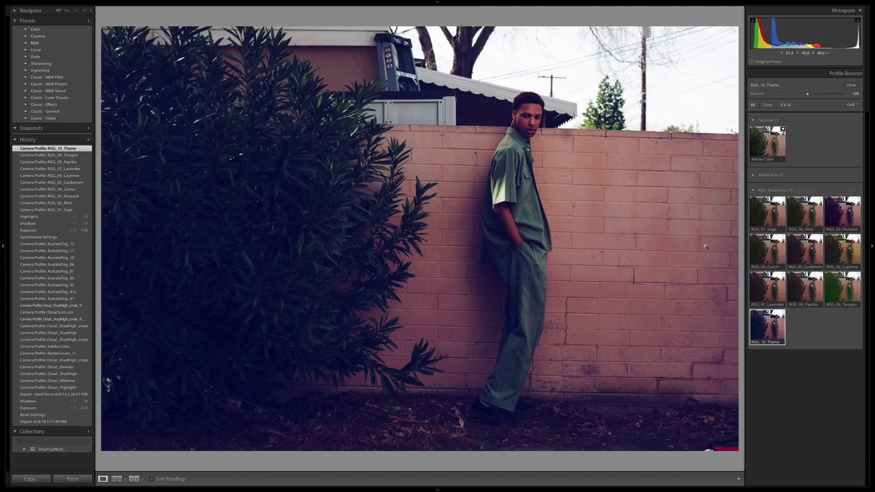
Apply RGG_04_Cumin to the pink-wall portrait with its amount lowered to 85.
click(766, 248)
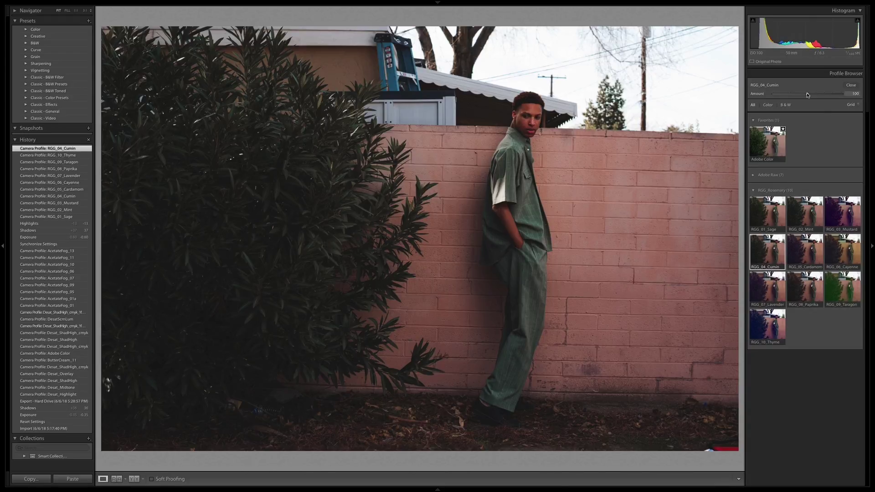
drag(807, 95, 803, 95)
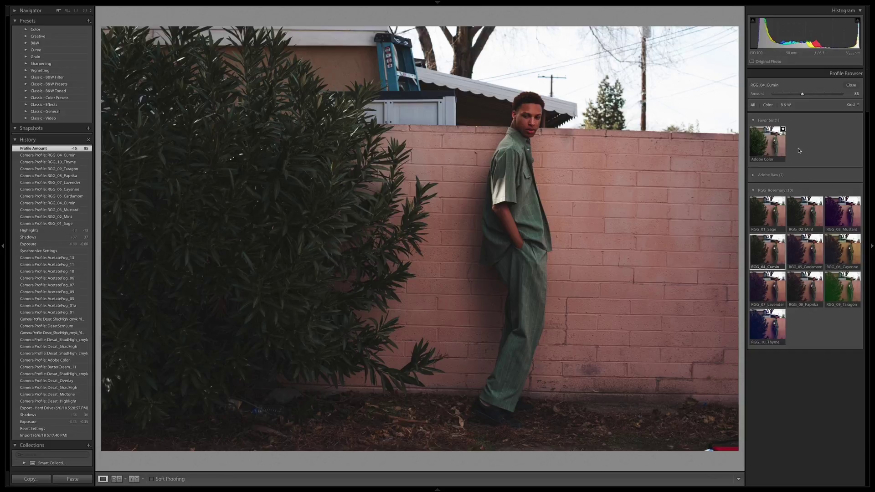
mouse_move(771, 150)
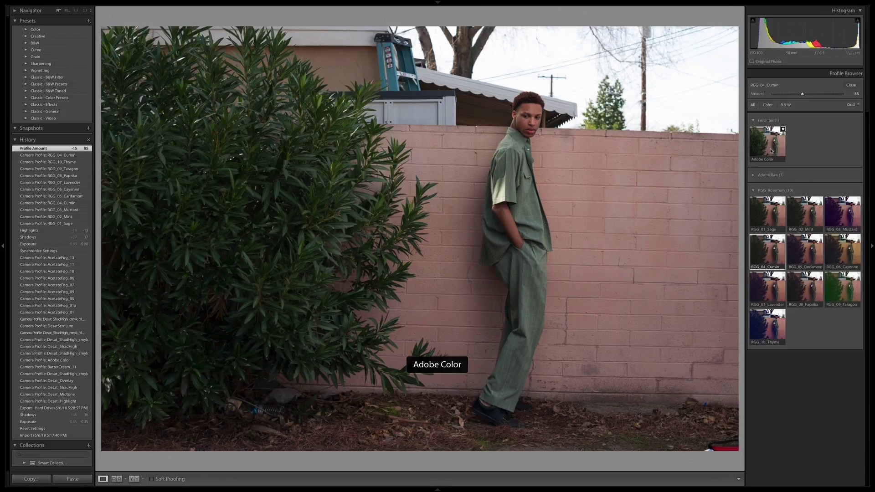